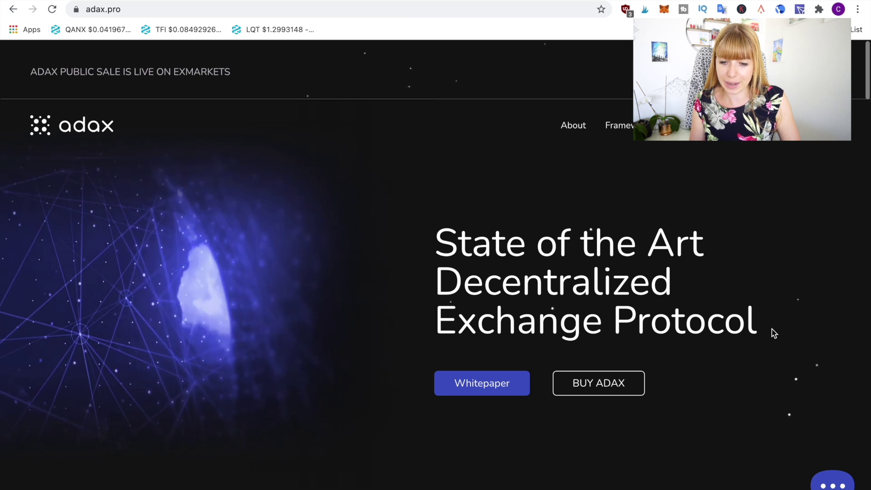
Step: Open the ADAX sale page on ExMarkets from the project website and review its tokensale information
click(594, 389)
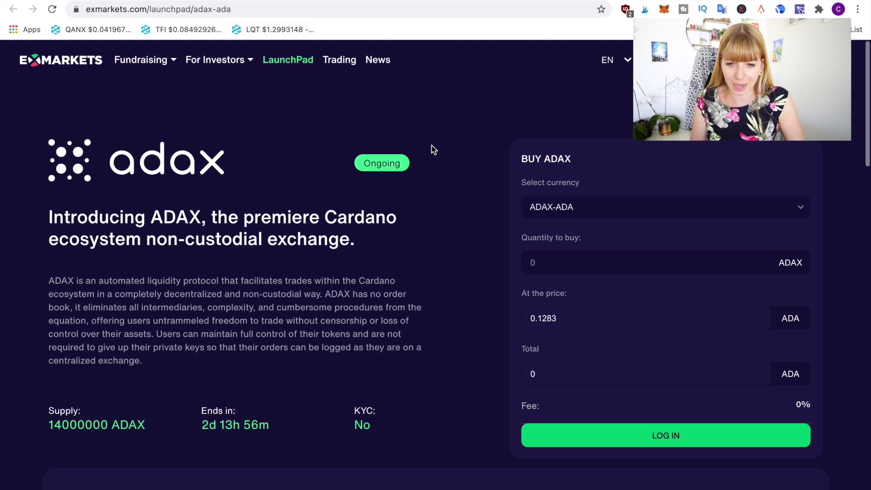
scroll(458, 239, down, 1)
scroll(458, 238, up, 1)
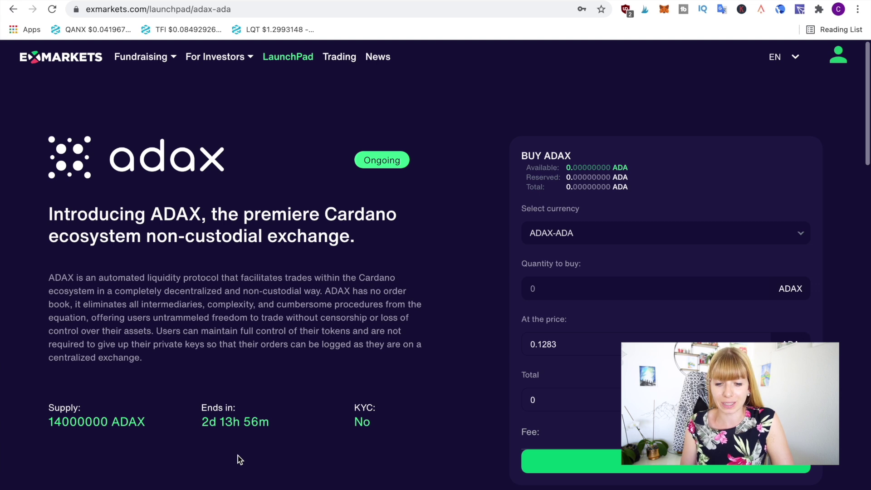
scroll(444, 373, down, 1)
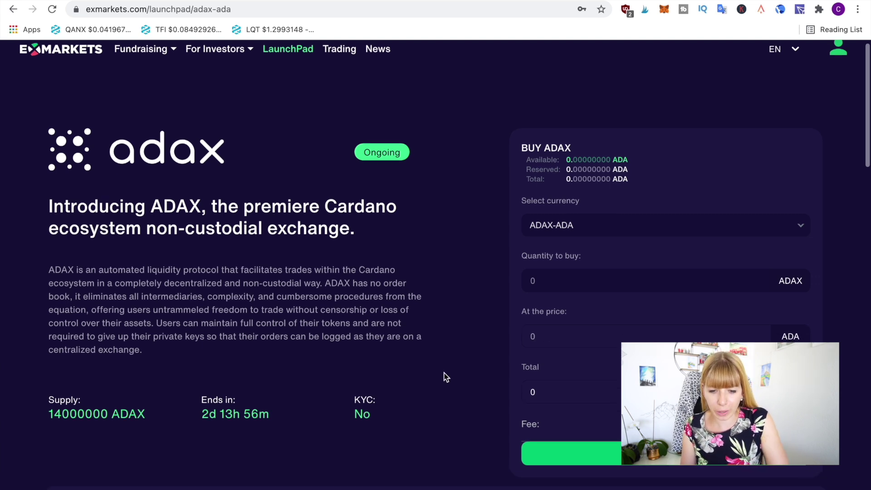
scroll(444, 377, down, 10)
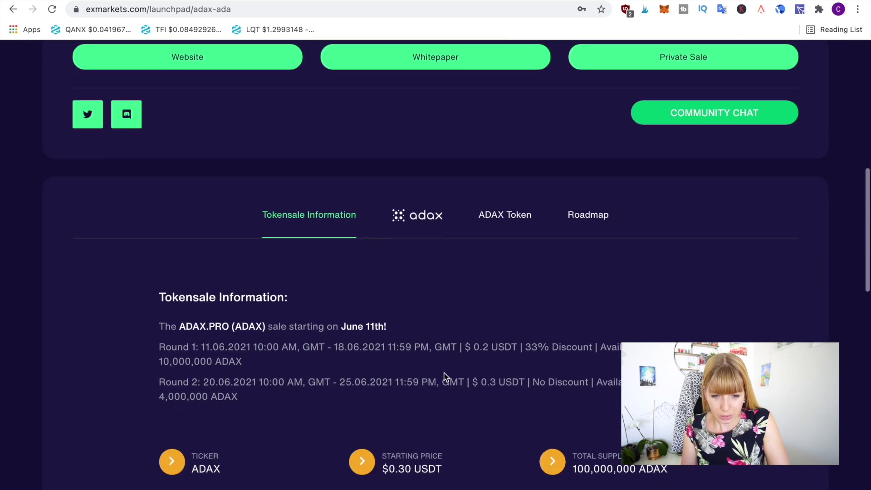
scroll(444, 376, down, 3)
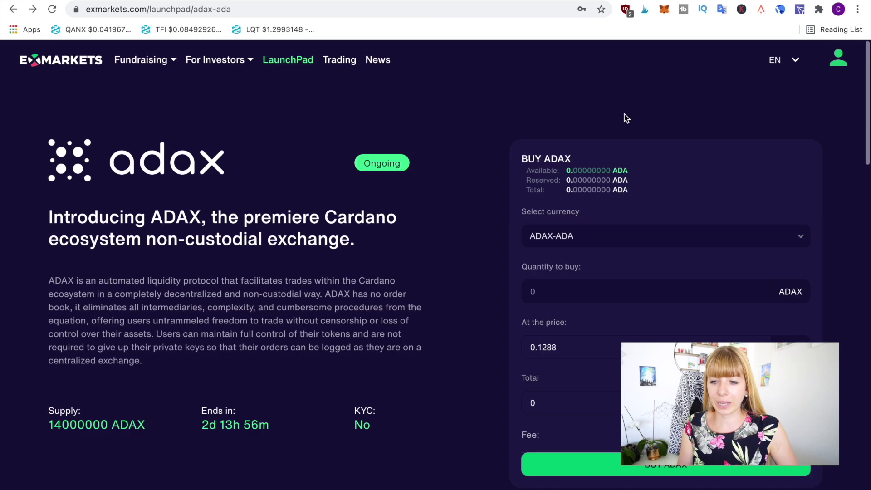
Step: In the account portfolio, search the available assets for usdt and open the Tether USD (ERC20) deposit details
click(843, 66)
click(685, 197)
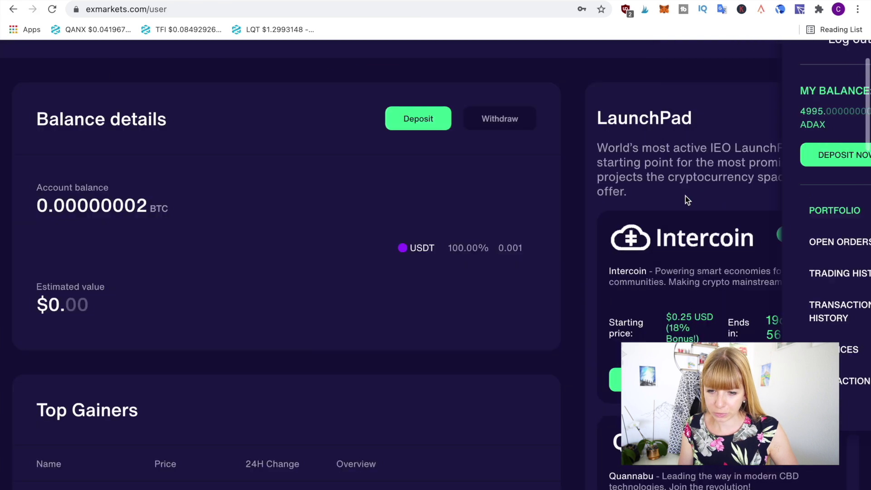
scroll(524, 329, down, 5)
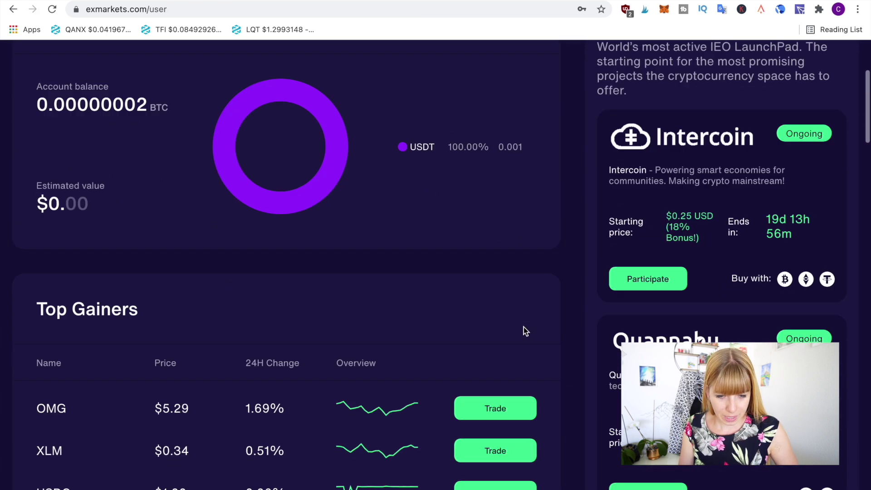
scroll(524, 329, down, 5)
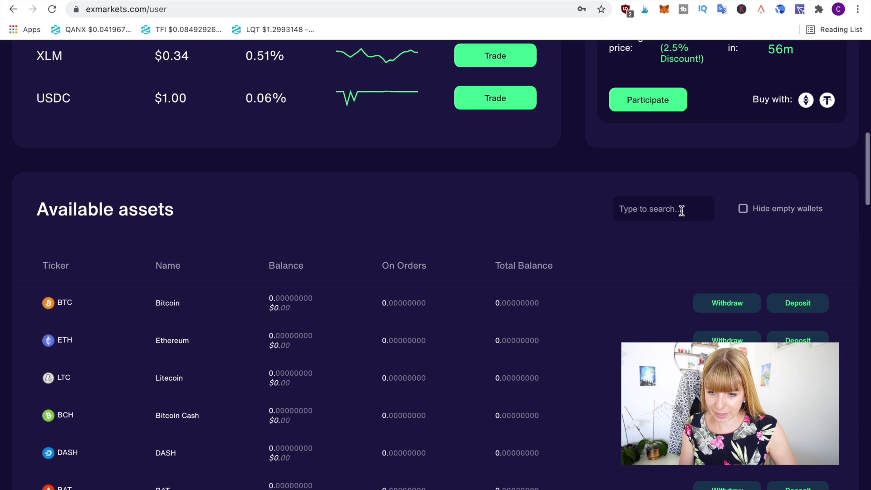
click(680, 208)
text(usdt)
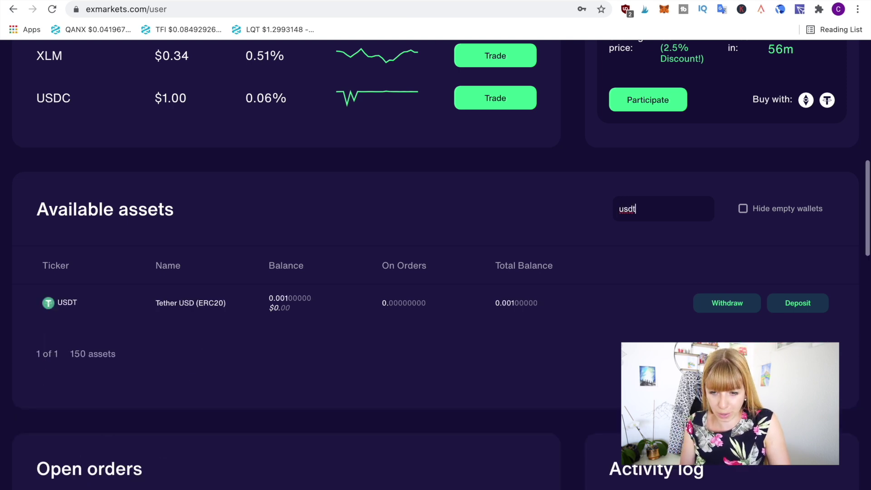
click(797, 303)
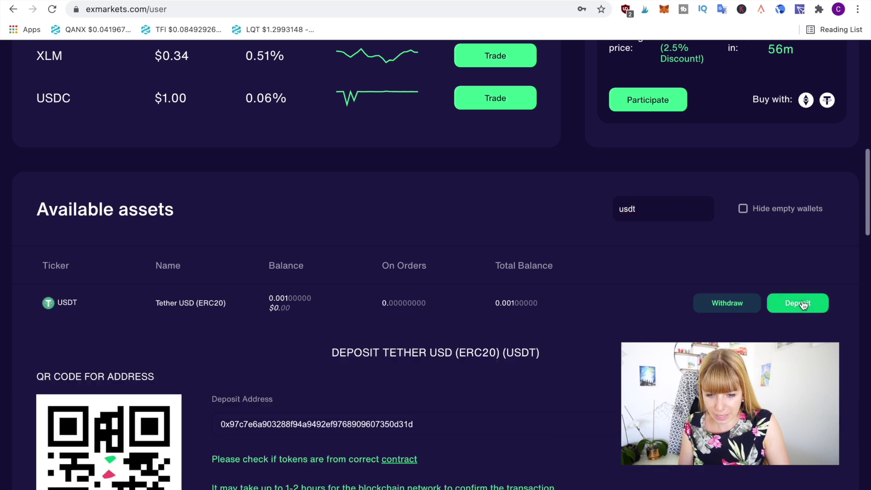
scroll(379, 286, down, 2)
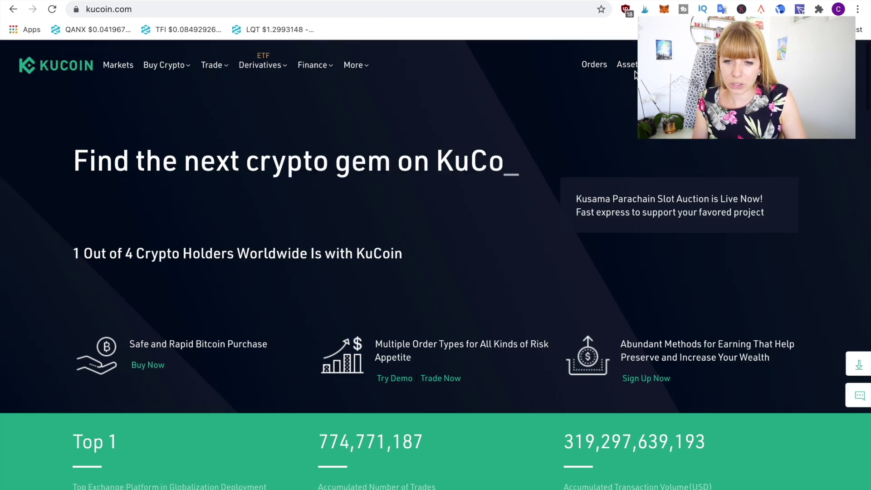
Step: Switch to KuCoin and open the USDT withdrawal form from the main account
mouse_move(633, 73)
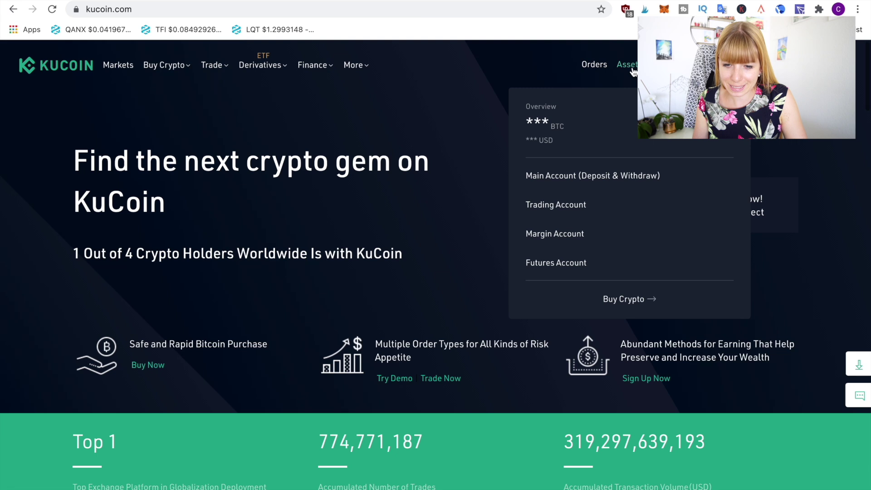
click(574, 176)
scroll(574, 176, down, 1)
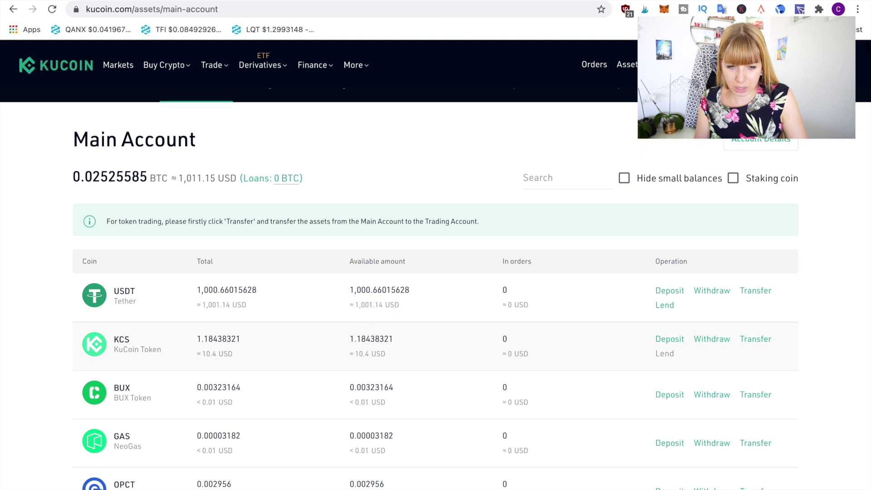
click(716, 292)
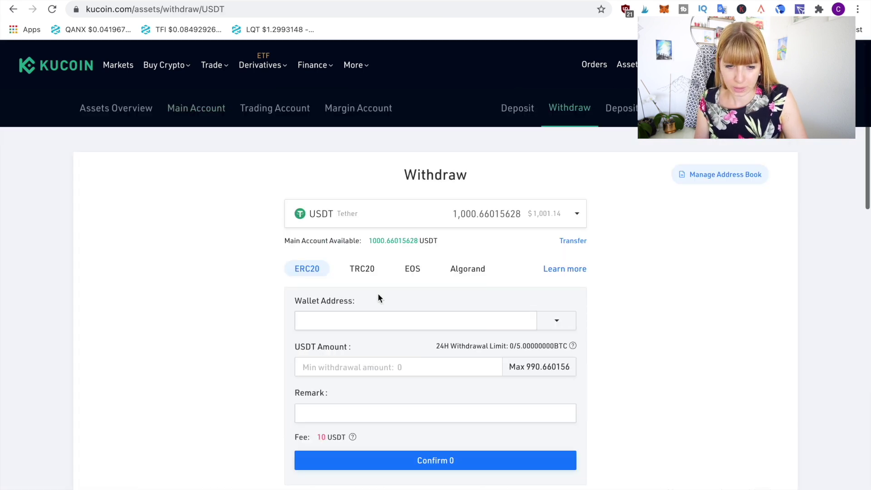
Step: Paste the deposit wallet address for the ERC20 withdrawal, set the amount to 10 USDT and confirm it
click(374, 319)
key(ctrl+v)
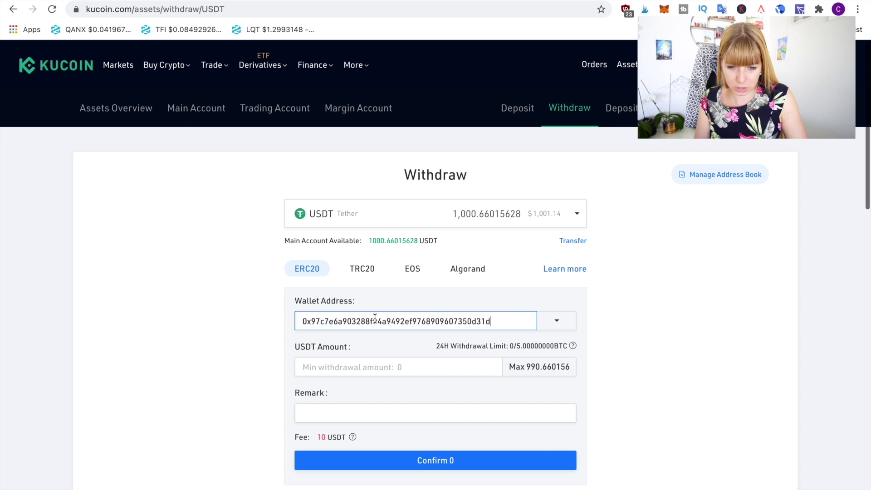
scroll(374, 319, down, 1)
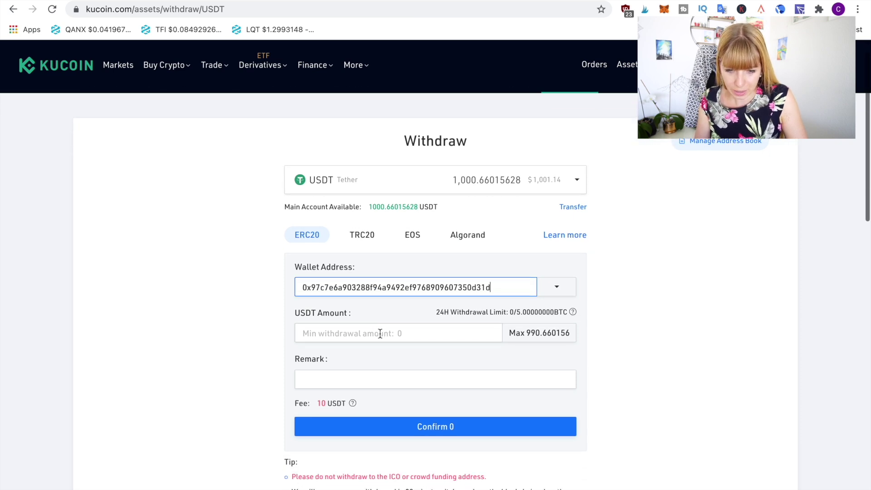
click(380, 333)
text(10)
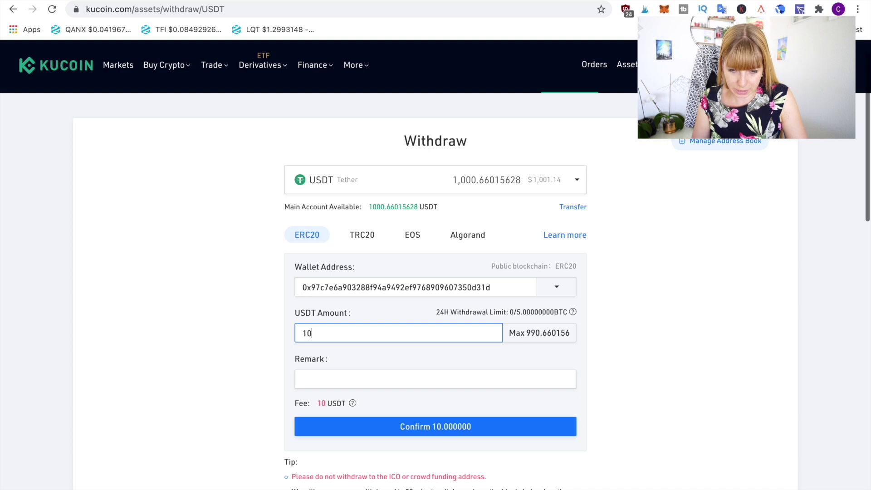
scroll(588, 352, down, 2)
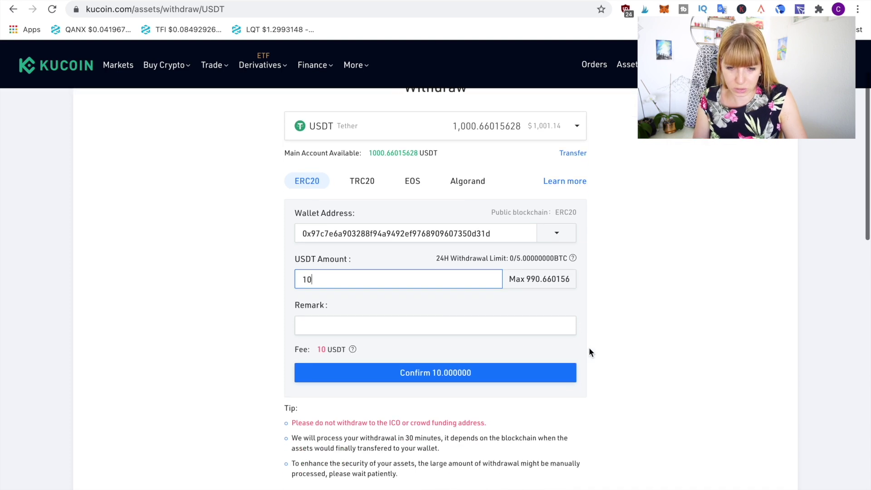
click(433, 372)
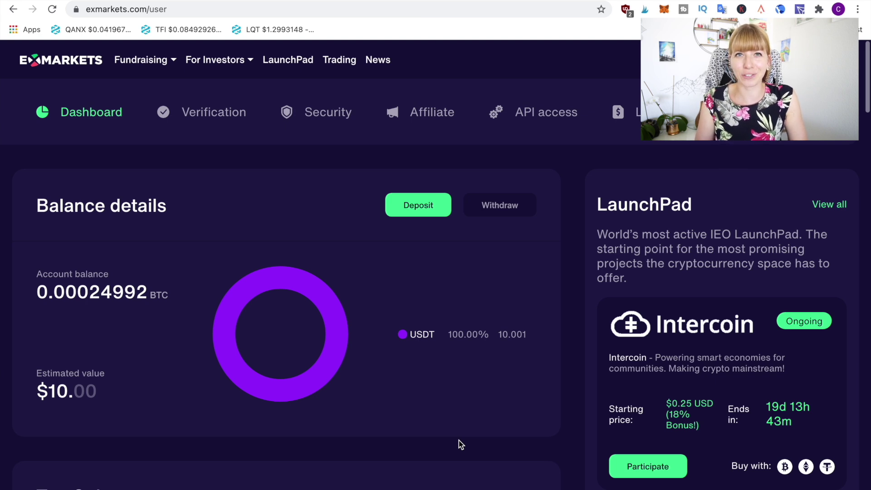
Step: Switch to ExMarkets and open the ADAX.PRO sale from the launchpad projects to participate
click(292, 60)
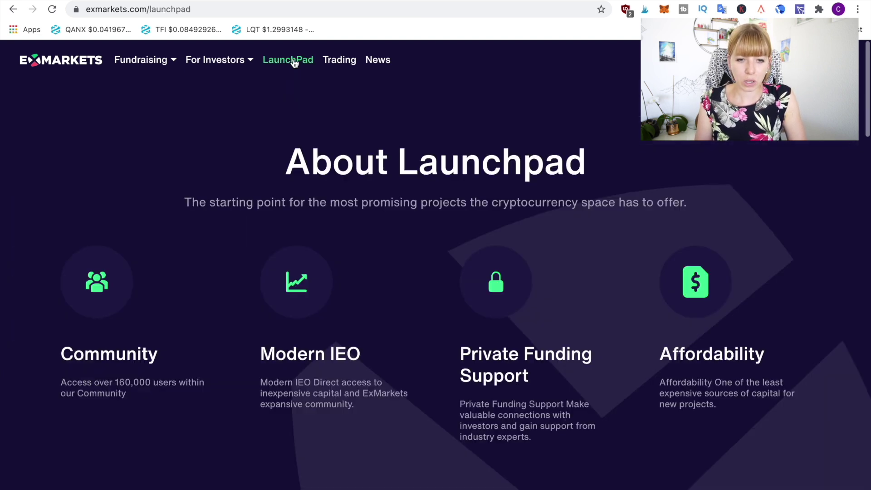
scroll(287, 261, down, 3)
scroll(288, 261, down, 10)
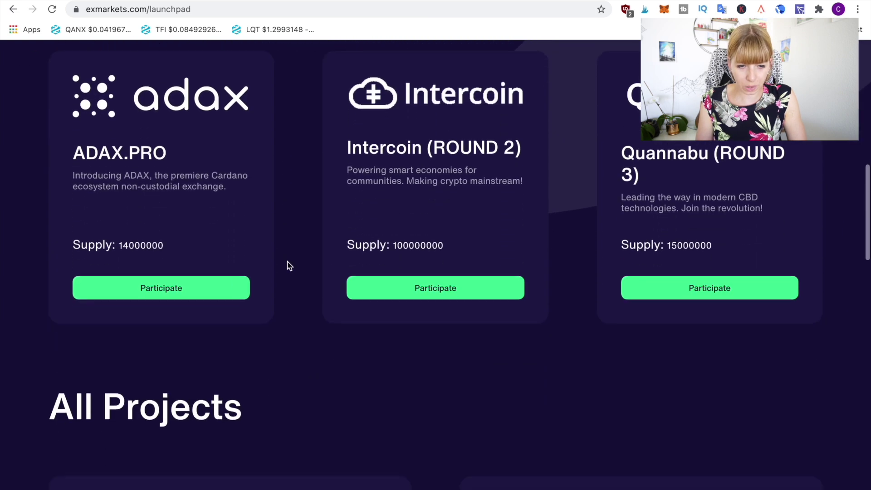
click(170, 297)
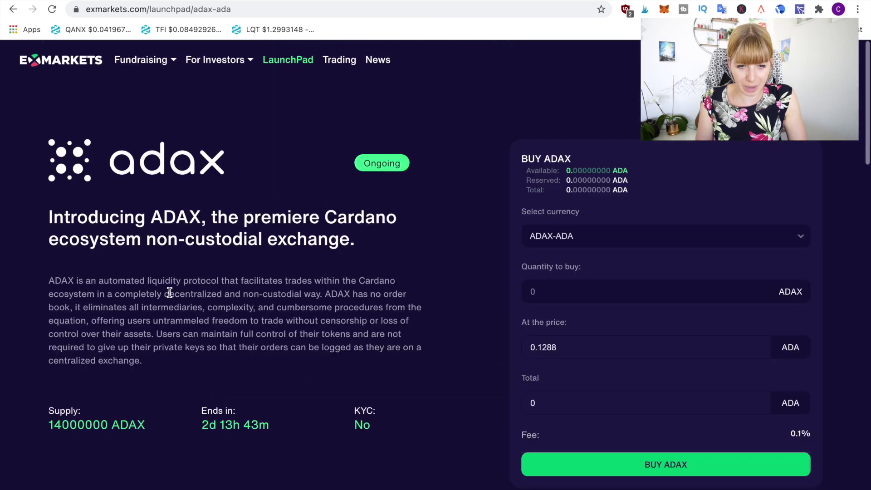
Step: Set the purchase currency pair to ADAX-USDT in the Buy ADAX form
click(610, 239)
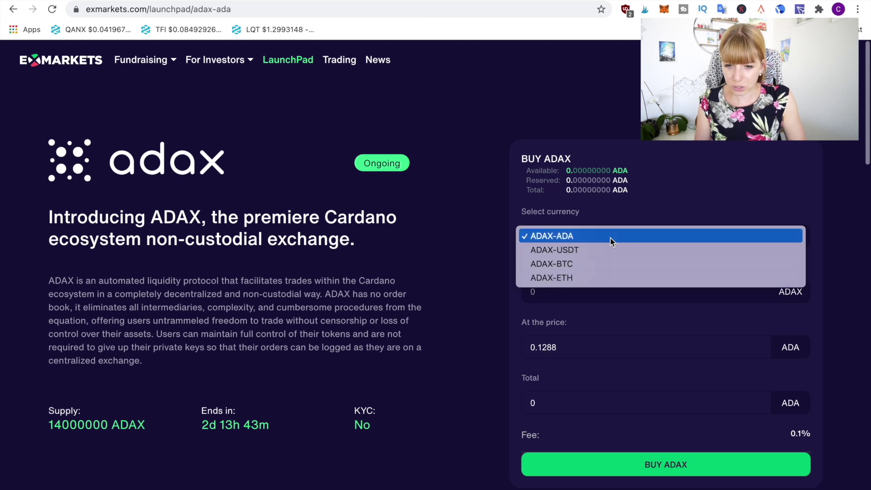
click(583, 248)
scroll(642, 299, down, 1)
Step: Set the quantity to buy to 49.9 ADAX and try to submit the purchase
click(642, 249)
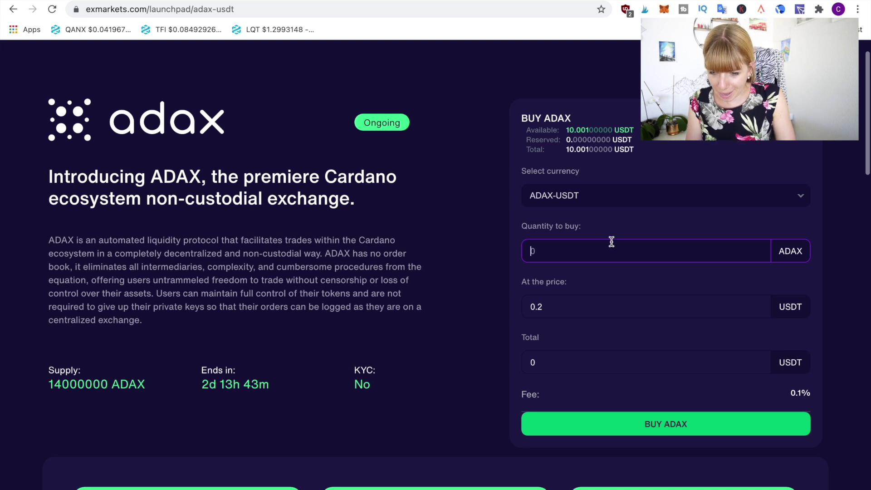
text(20)
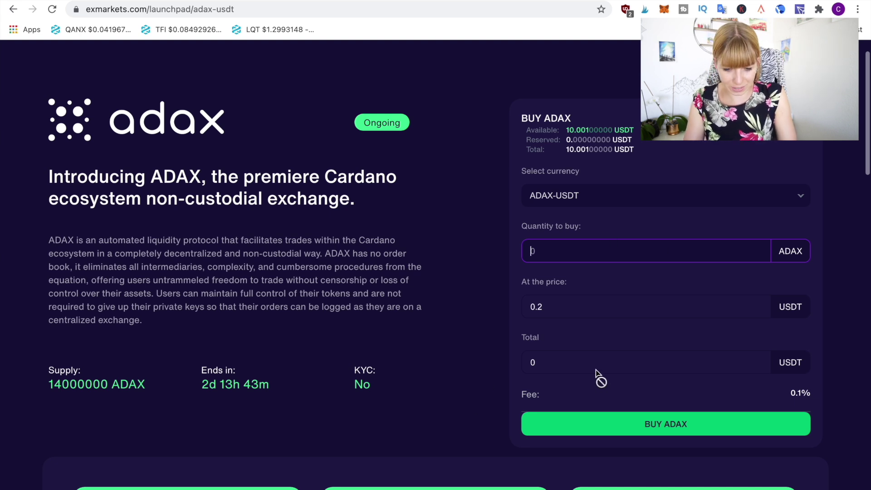
key(BackSpace)
key(BackSpace)
text(50)
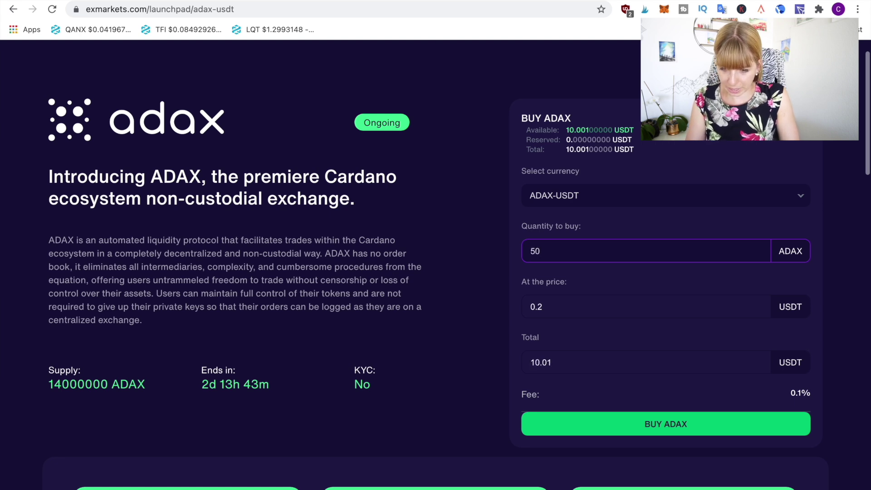
key(BackSpace)
key(BackSpace)
text(49)
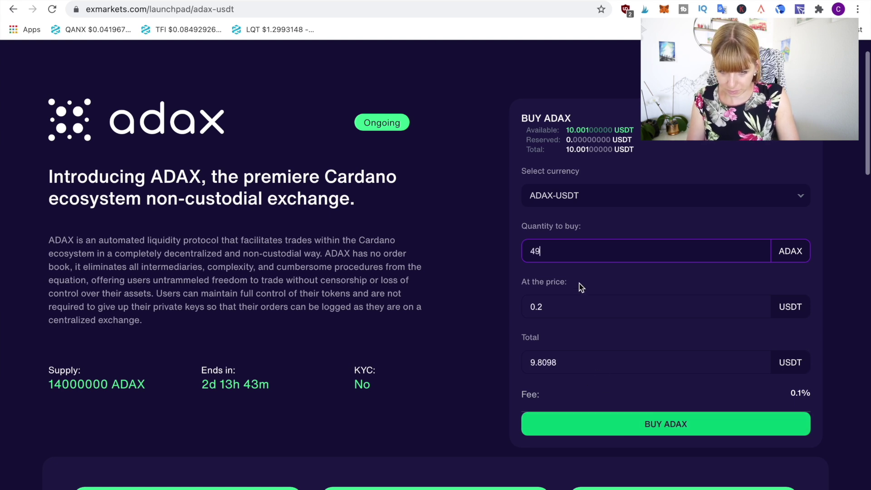
text(.5)
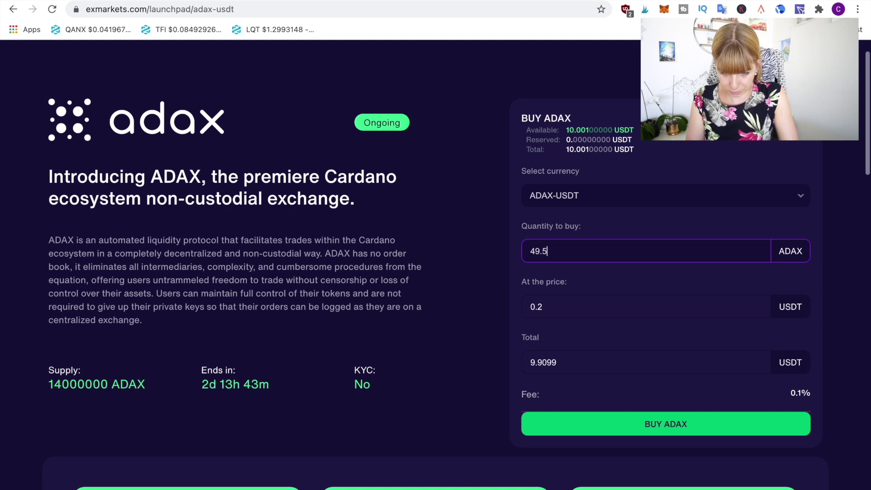
key(BackSpace)
text(9)
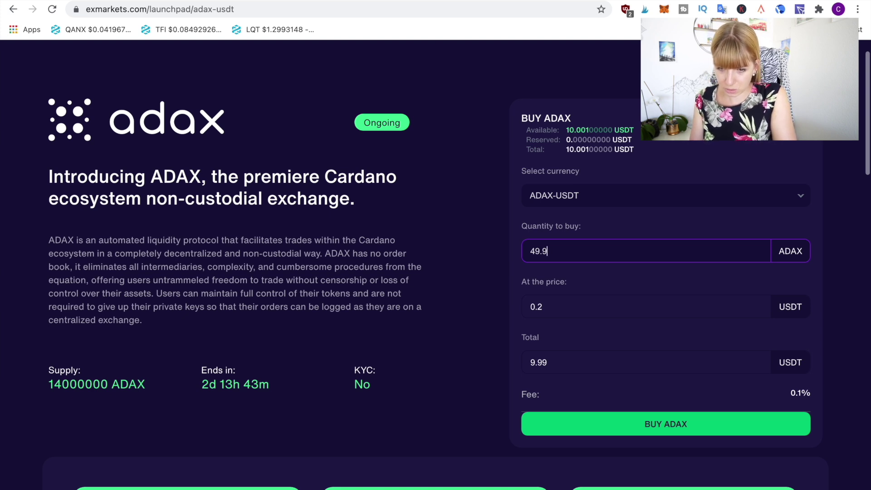
click(653, 423)
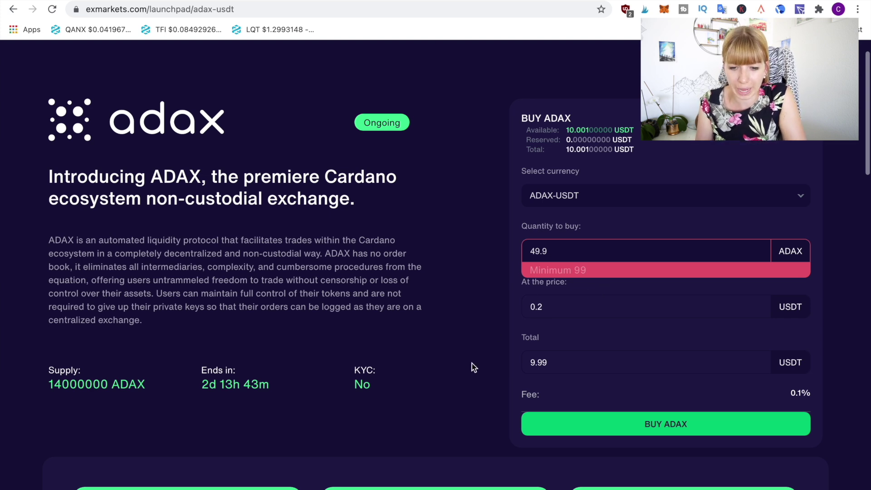
scroll(477, 262, up, 1)
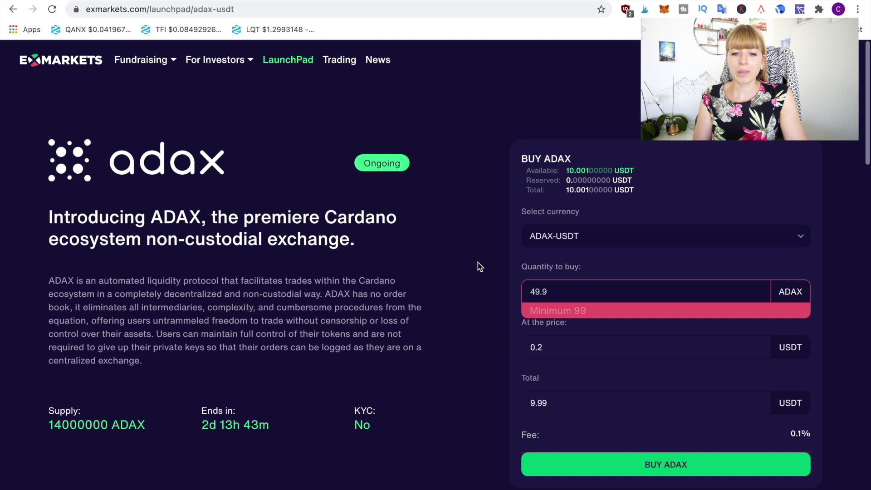